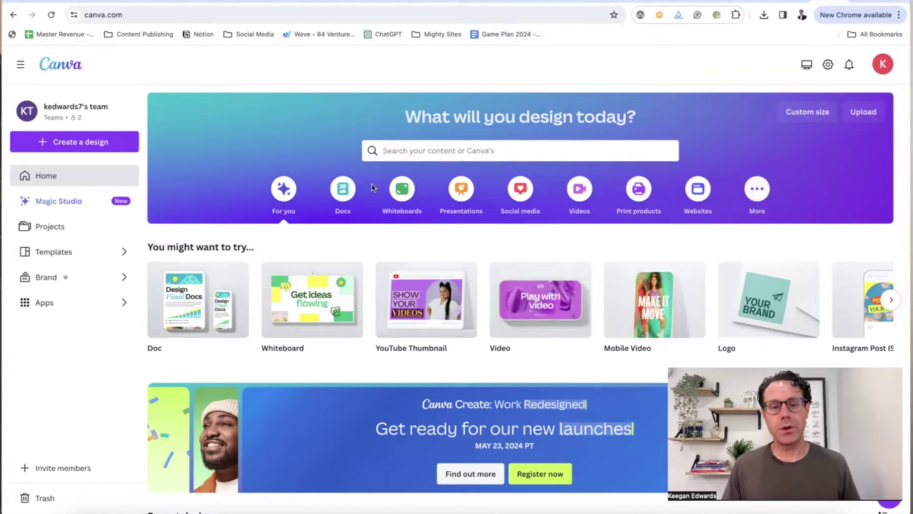
Step: Create a new 1280 × 720 px Zoom Virtual Background design found by searching 'zoom'
click(78, 142)
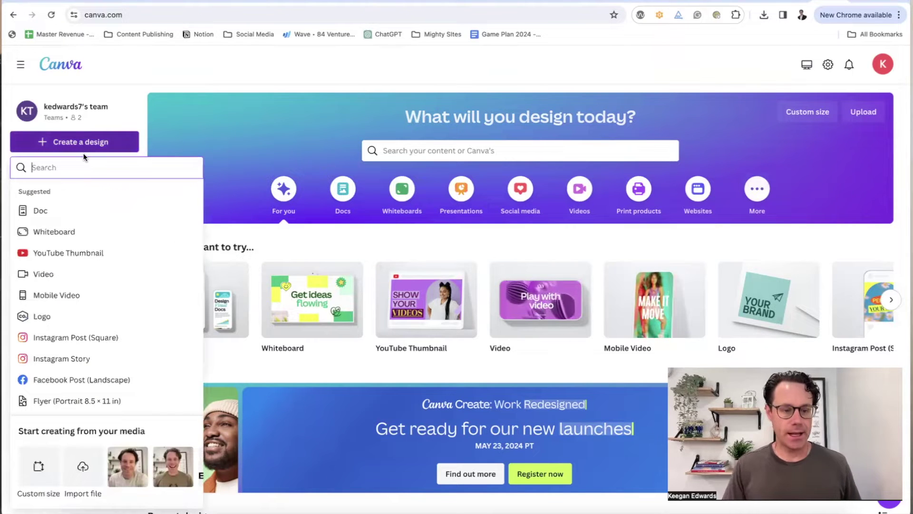
text(zoom)
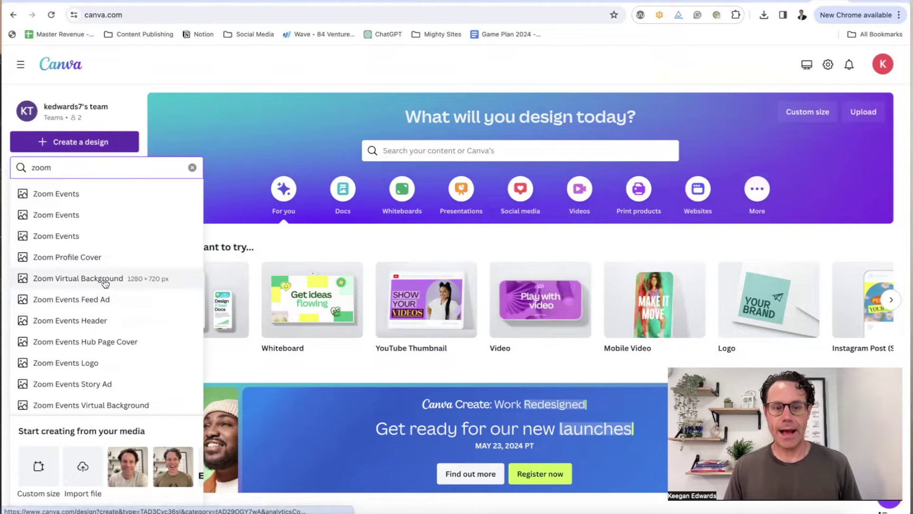
click(105, 282)
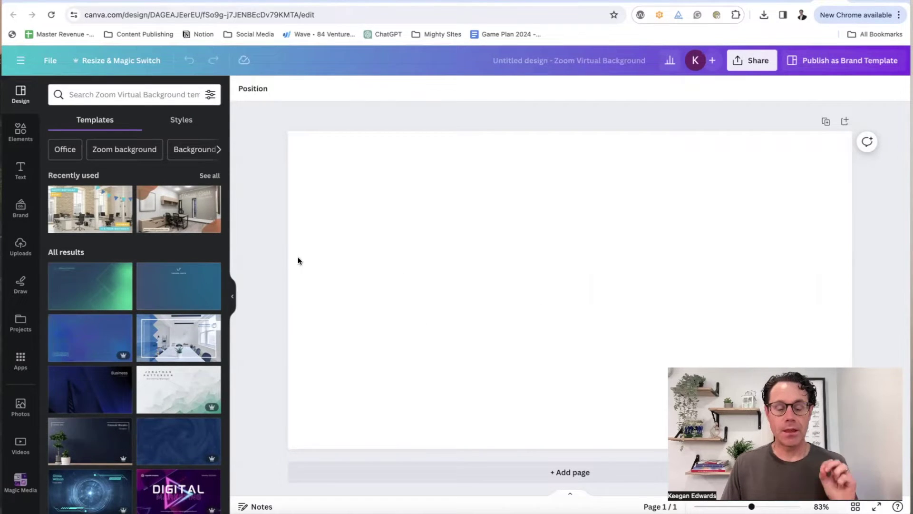
Step: Search the design templates for 'office' and browse the results
click(208, 176)
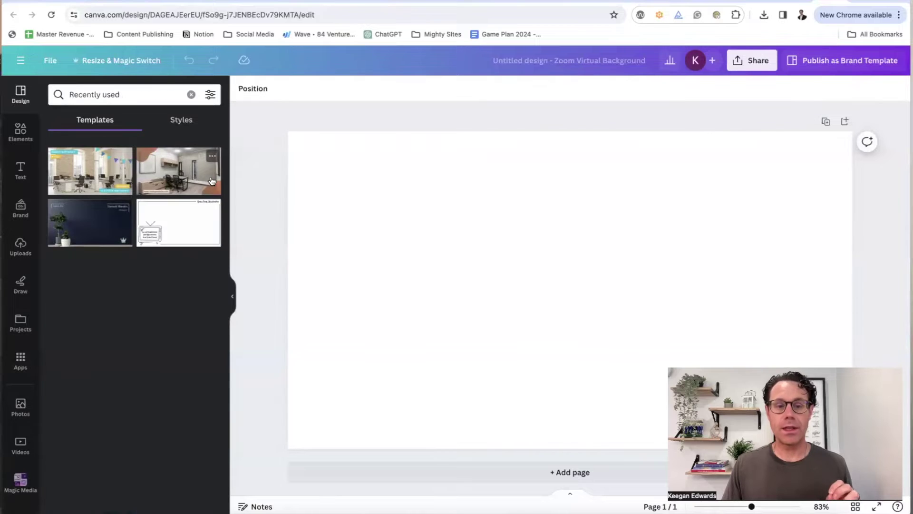
click(116, 93)
key(Return)
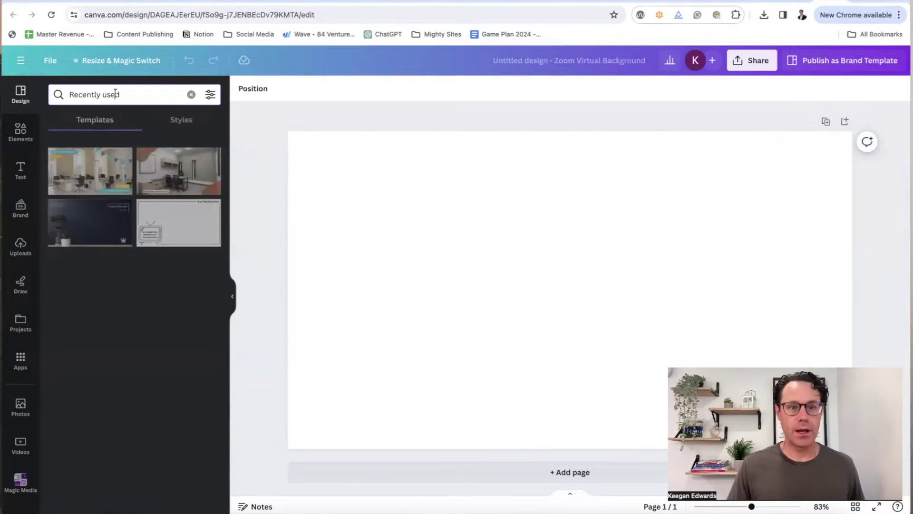
triple_click(116, 93)
text(office)
key(Return)
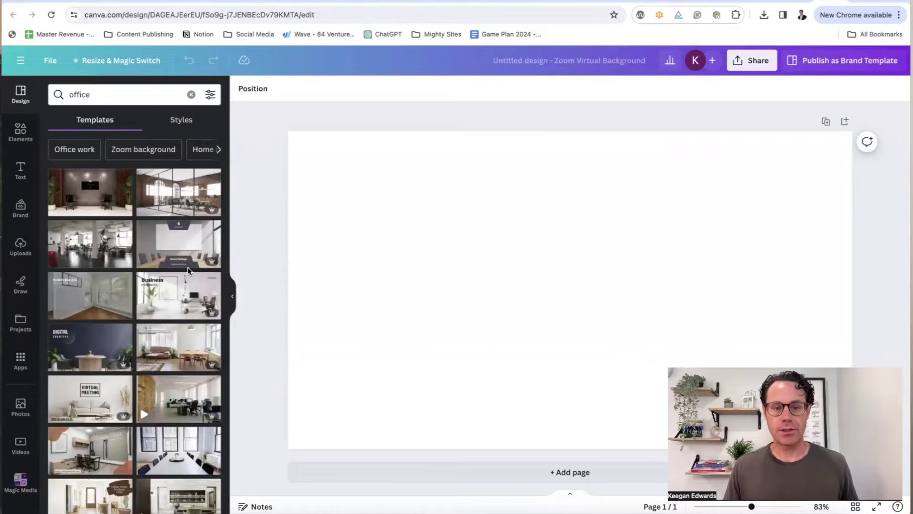
scroll(187, 270, down, 1)
Step: Try a living-room template, then replace the page with Professional Office Virtual Background
click(192, 333)
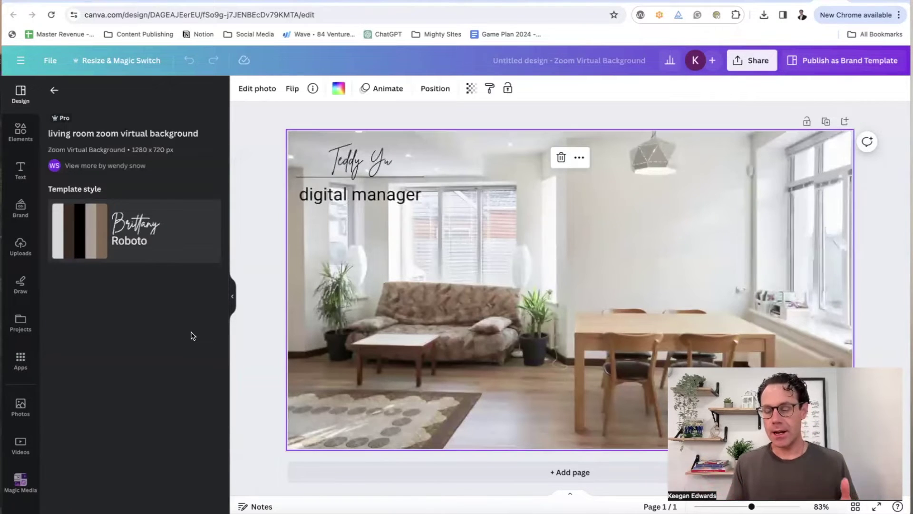
click(53, 92)
click(185, 186)
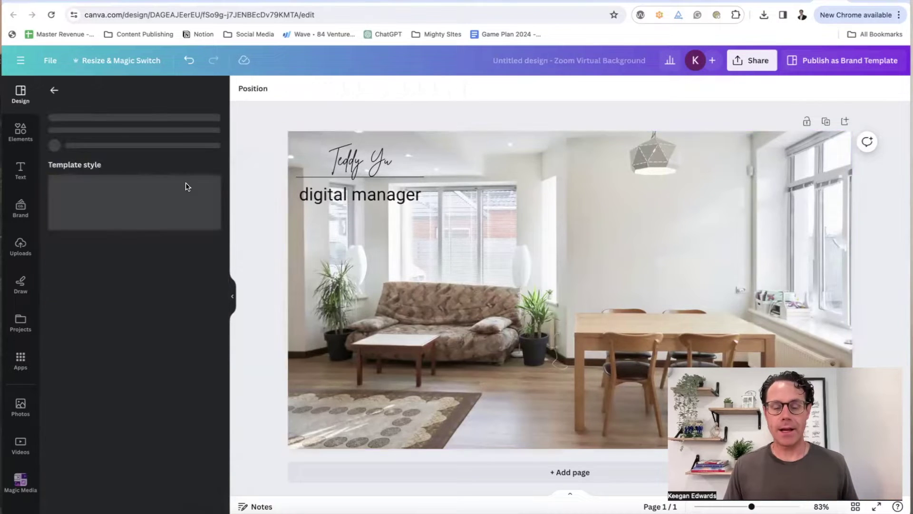
click(449, 309)
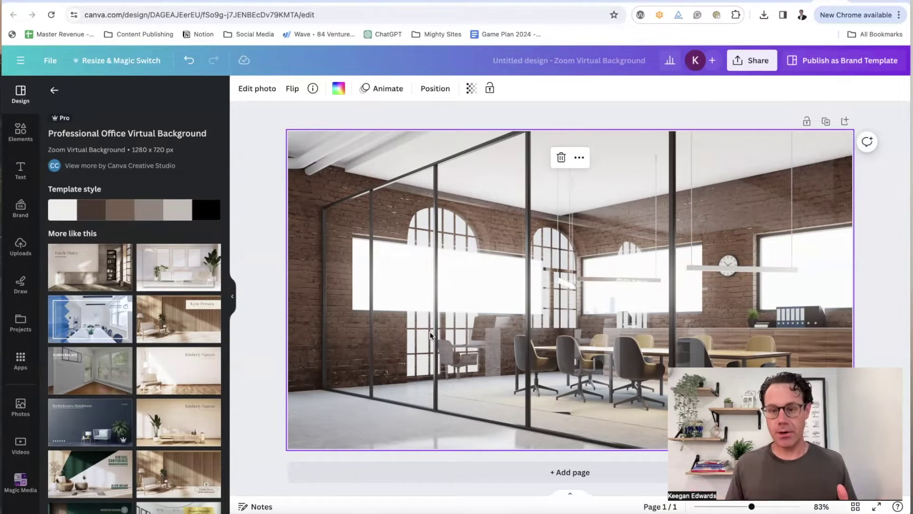
Step: Apply the White Minimalist Business template with the FAUGET.ID bird logo from the full template list
click(55, 91)
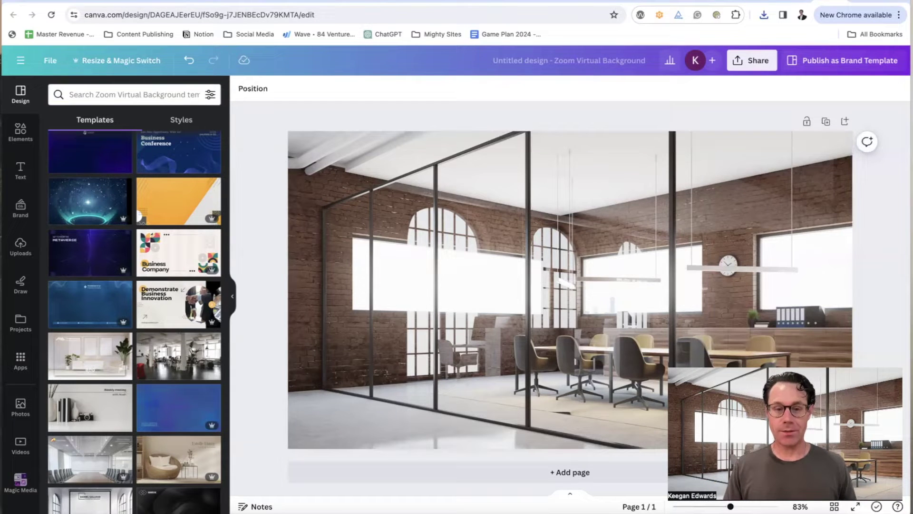
mouse_move(126, 241)
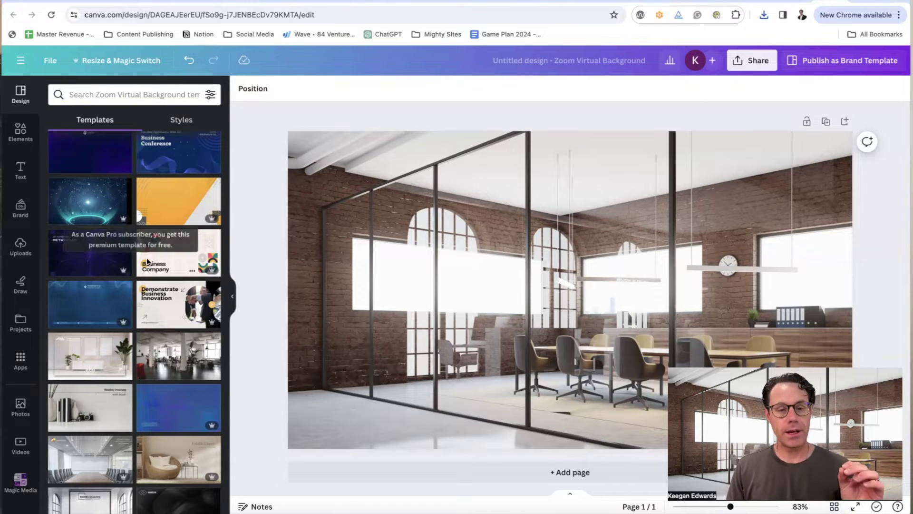
mouse_move(166, 295)
scroll(167, 294, down, 6)
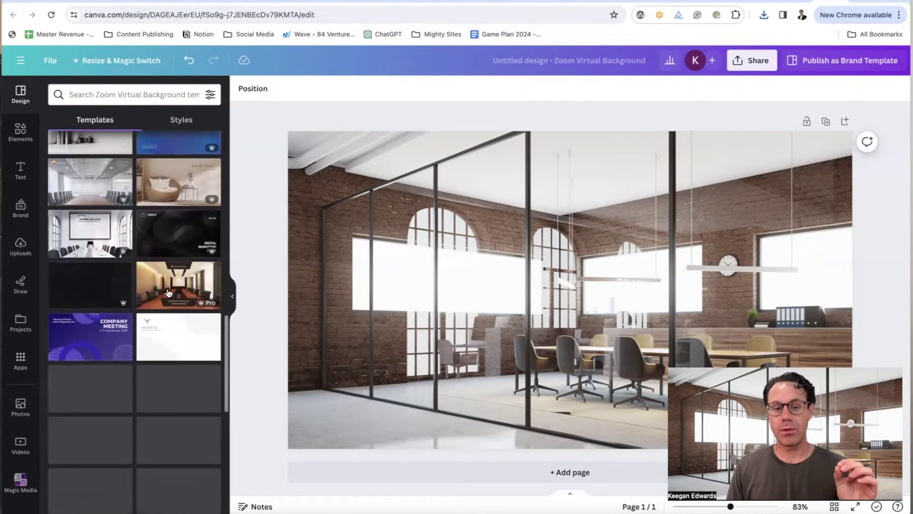
click(174, 313)
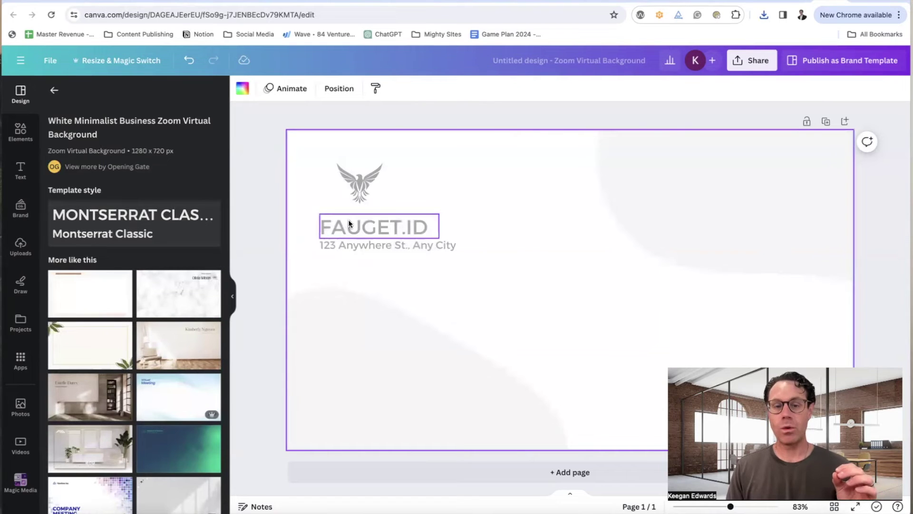
Step: Add the red Mighty Sites logo from the brand kit, shrinking it and moving it up
click(20, 246)
click(20, 209)
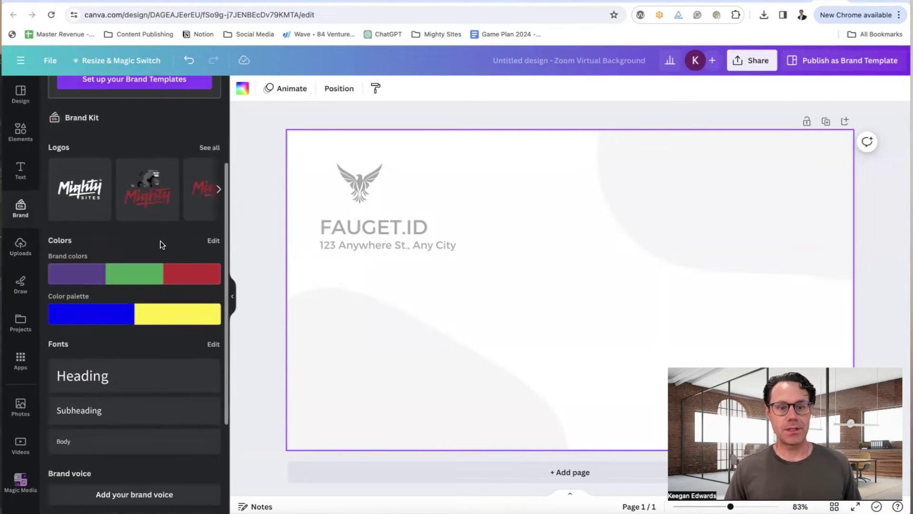
click(147, 200)
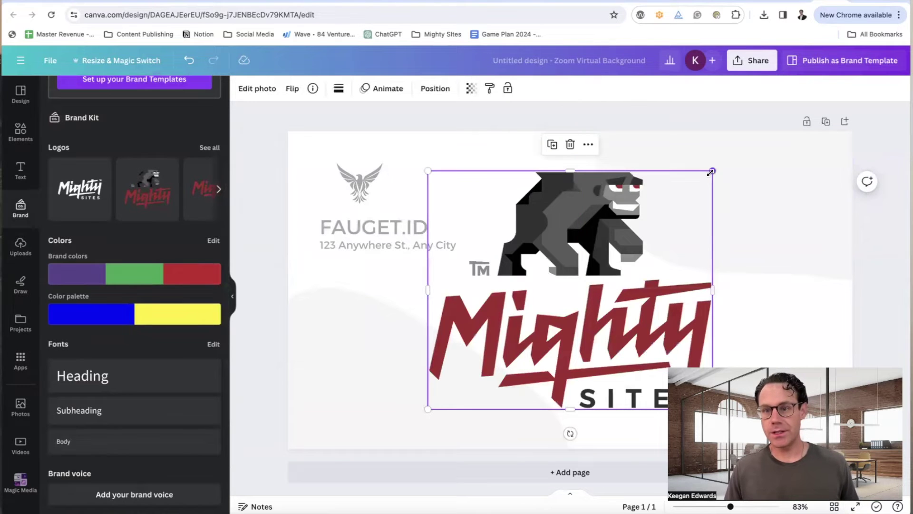
drag(710, 172, 608, 259)
drag(516, 333, 513, 294)
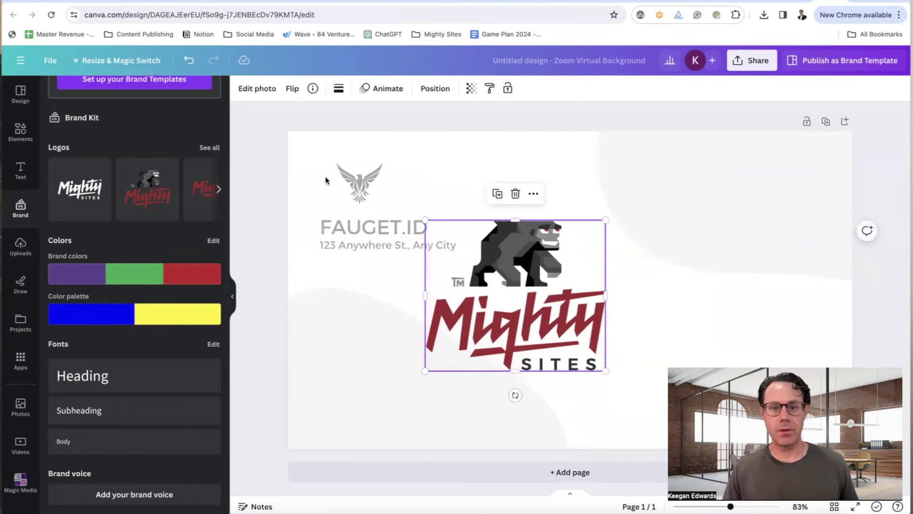
Step: Delete the eagle placeholder logo, the FAUGET.ID text and the placeholder address line
click(350, 174)
click(361, 138)
click(386, 222)
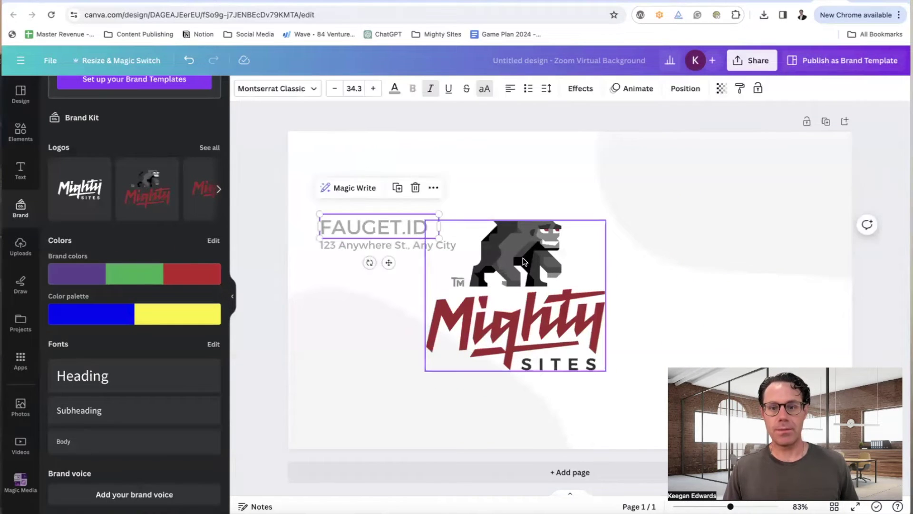
key(Delete)
click(398, 247)
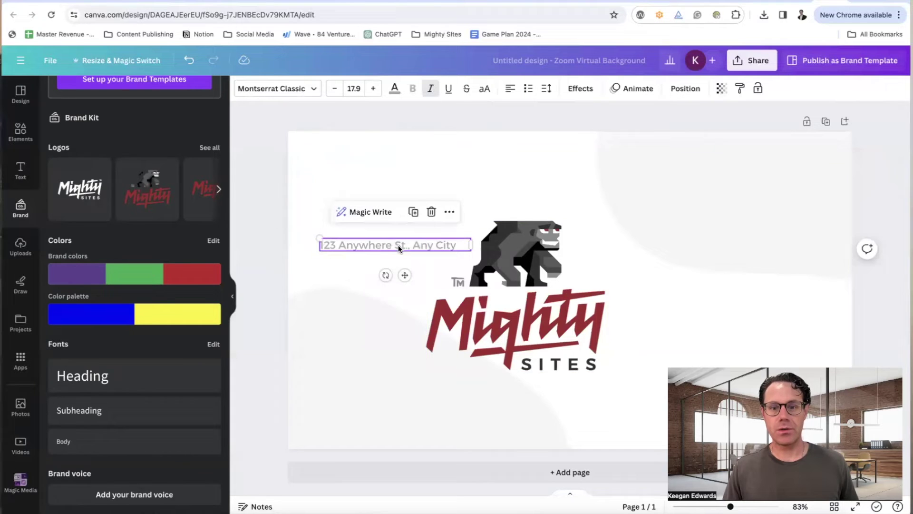
click(432, 211)
Step: Move the Mighty Sites logo to the top-left corner and shrink it further
drag(541, 328, 409, 258)
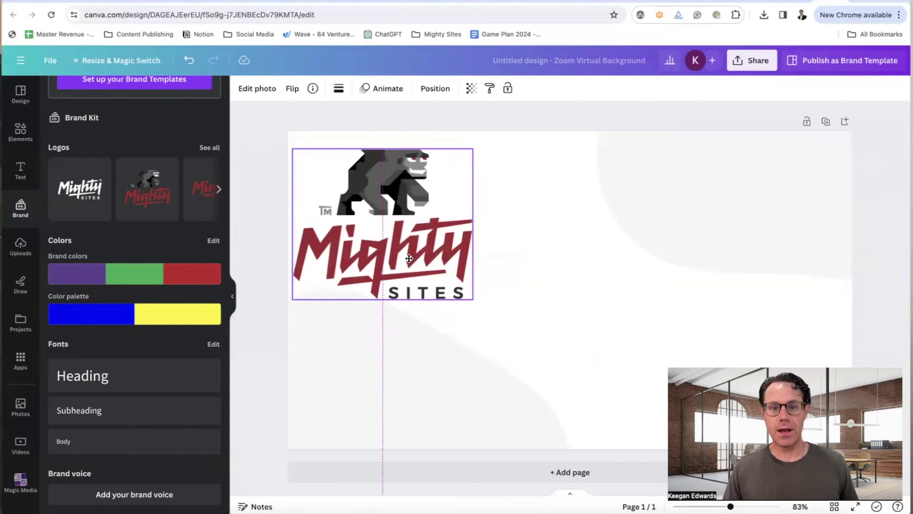
drag(472, 300, 371, 202)
click(264, 224)
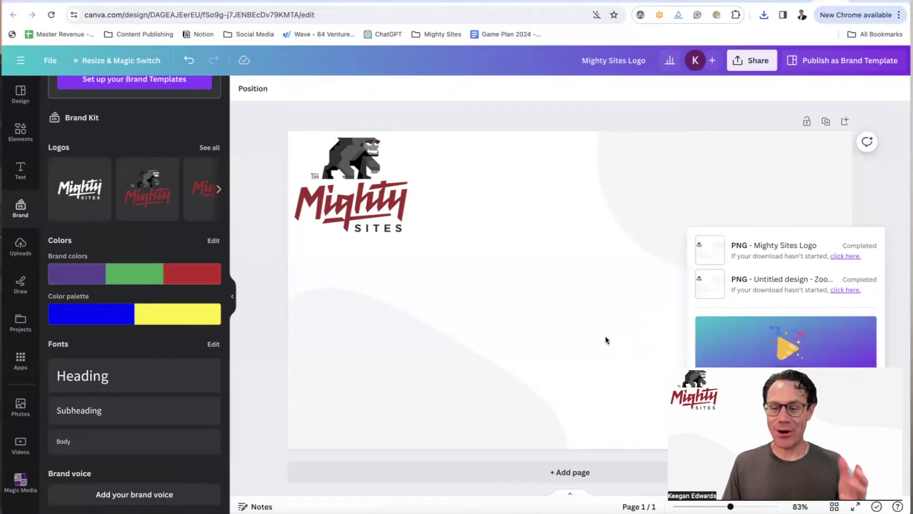
Step: Flip the Mighty Sites logo horizontally, then return to the template library
click(341, 175)
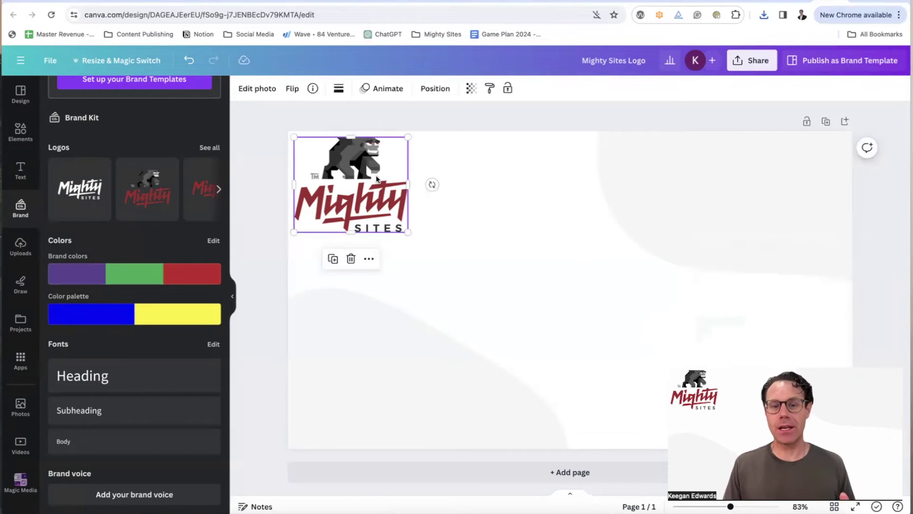
click(292, 88)
click(346, 119)
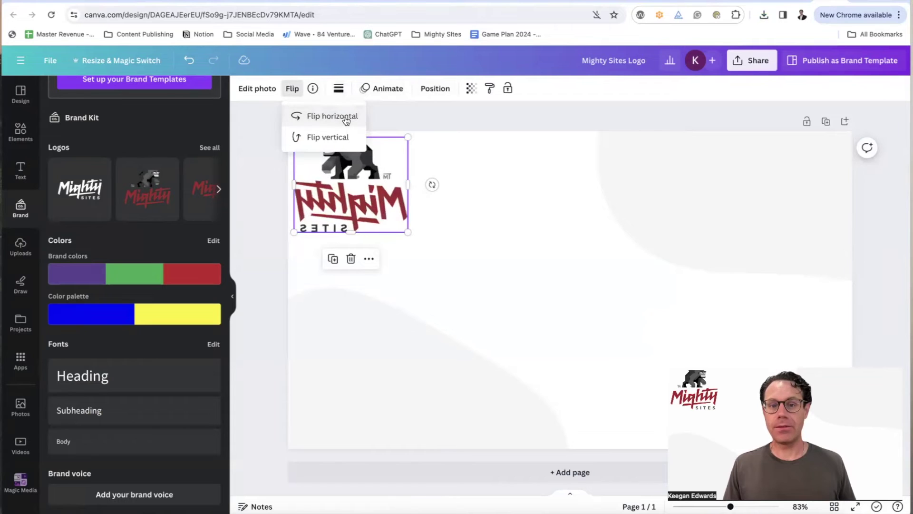
click(513, 122)
click(20, 94)
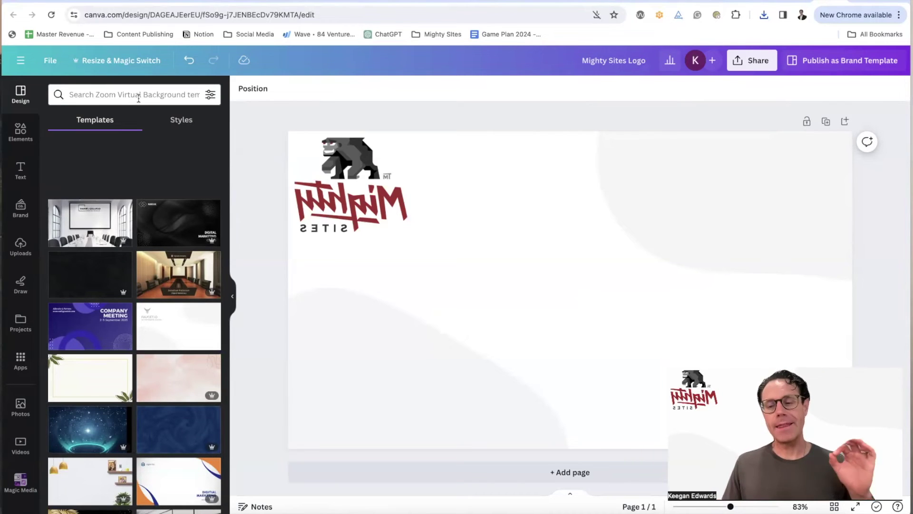
Step: Search templates for 'beach' and apply the Tropical Happiness Virtual Background
click(134, 96)
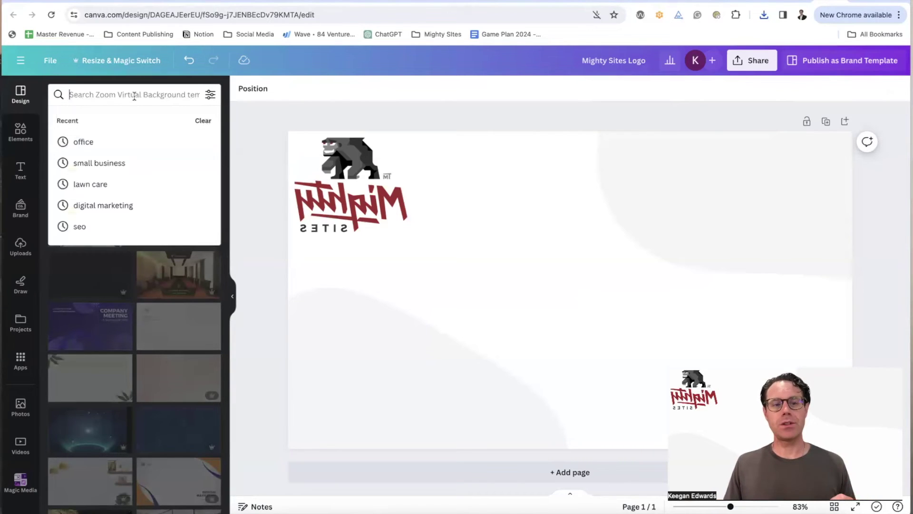
click(455, 165)
click(82, 95)
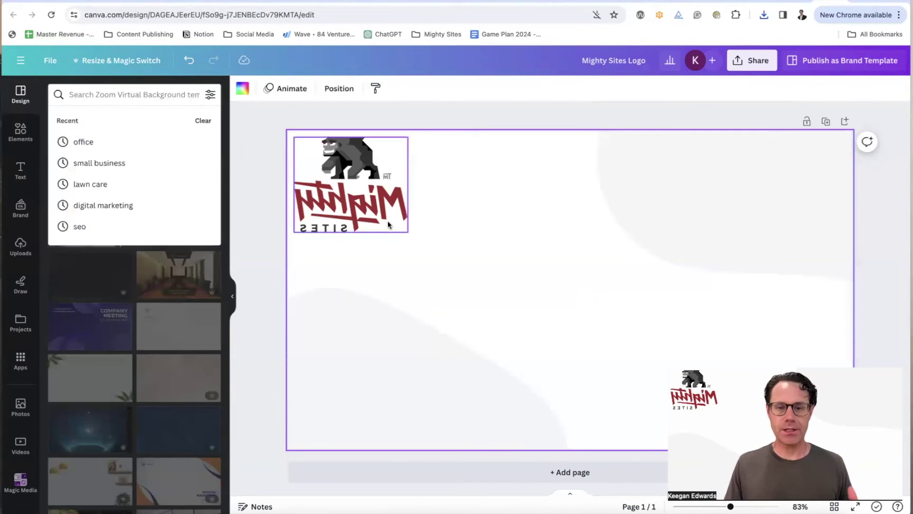
click(460, 229)
click(148, 96)
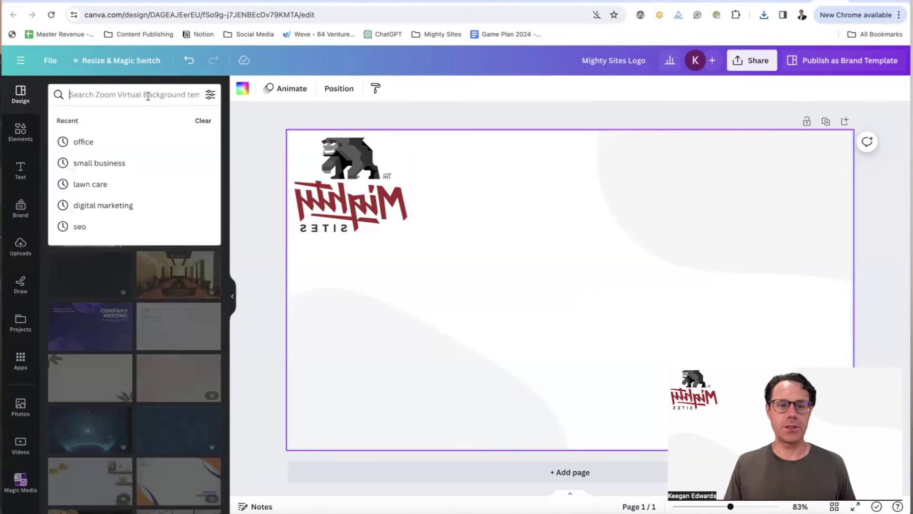
text(beach)
key(Return)
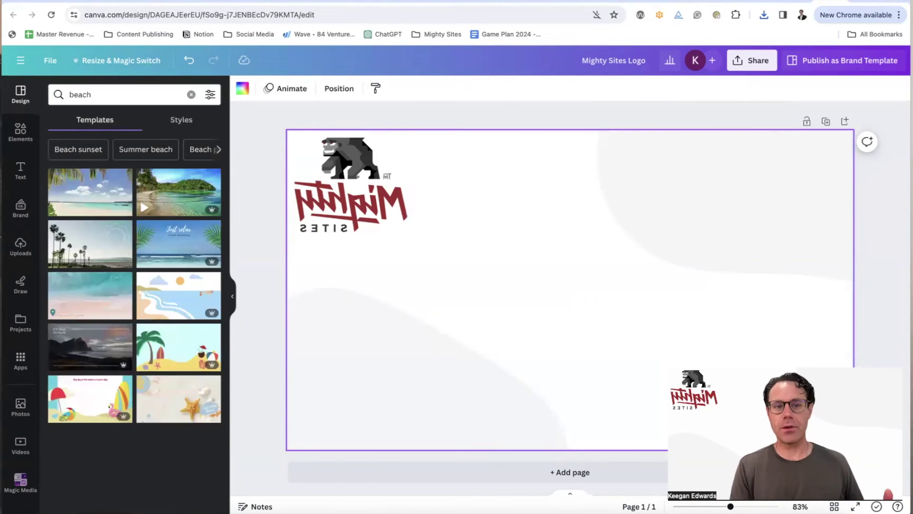
click(102, 195)
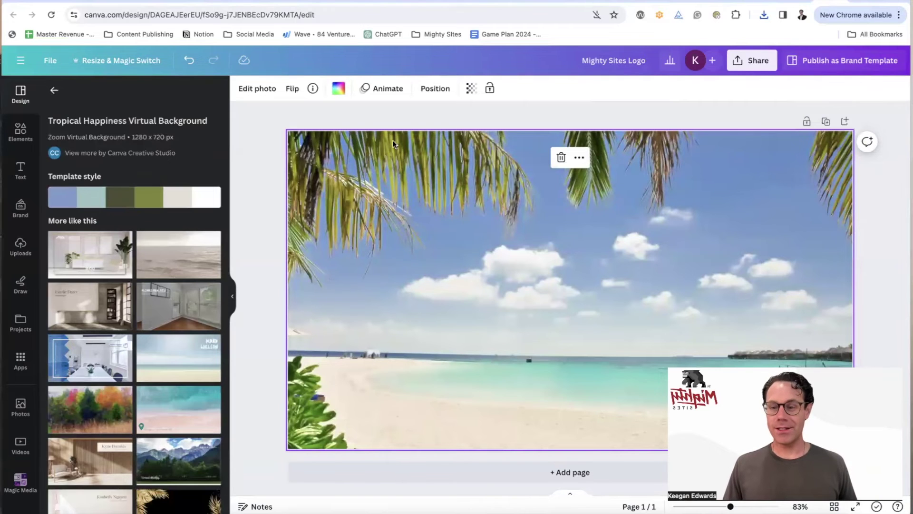